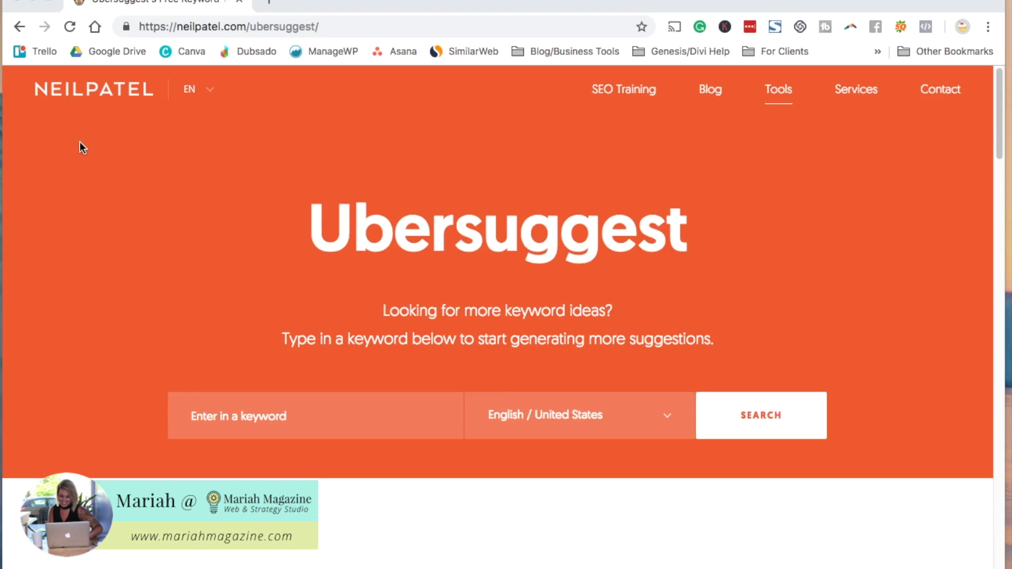
Step: Search Ubersuggest for the saved keyword 'wedding planner' and highlight it in the Keyword Overview
{"action": "left_click", "coordinate": [289, 416]}
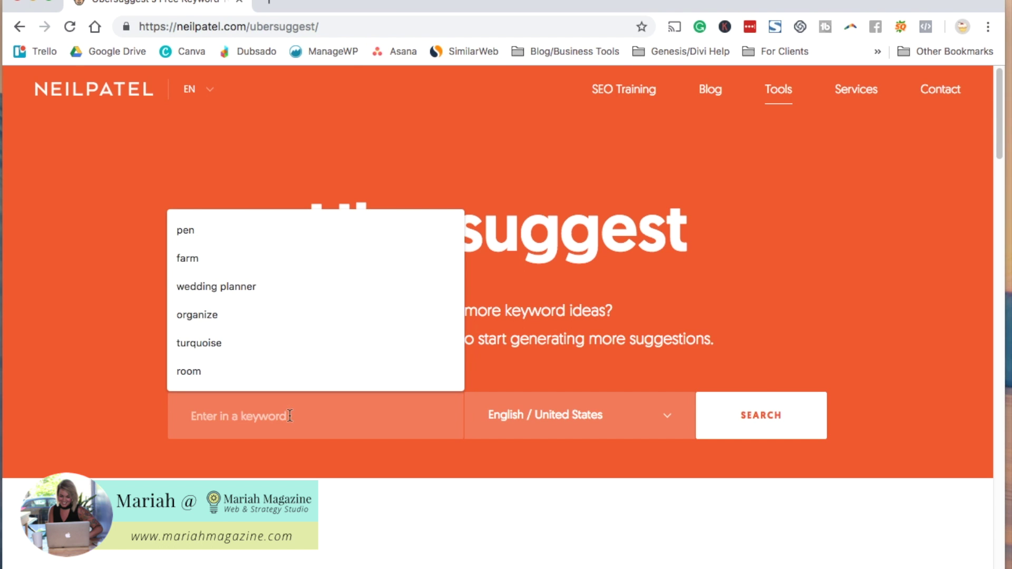
{"action": "left_click", "coordinate": [216, 286]}
{"action": "left_click", "coordinate": [756, 417]}
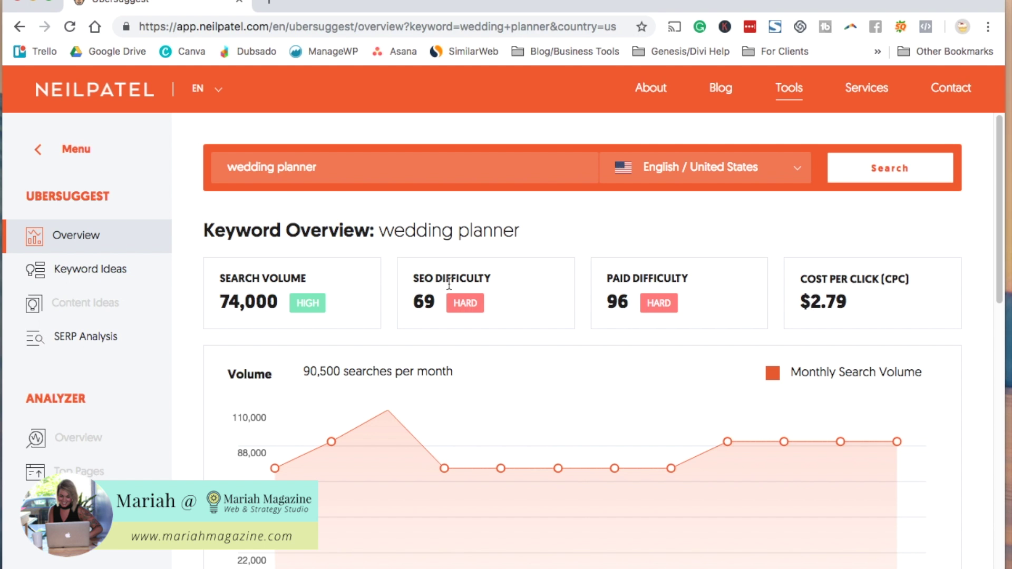
{"action": "left_click_drag", "start_coordinate": [337, 168], "coordinate": [209, 176]}
Step: Scroll to the monthly volume chart and compare the January and February search values
{"action": "left_click", "coordinate": [594, 248]}
{"action": "scroll", "coordinate": [741, 305], "scroll_direction": "down", "scroll_amount": 3}
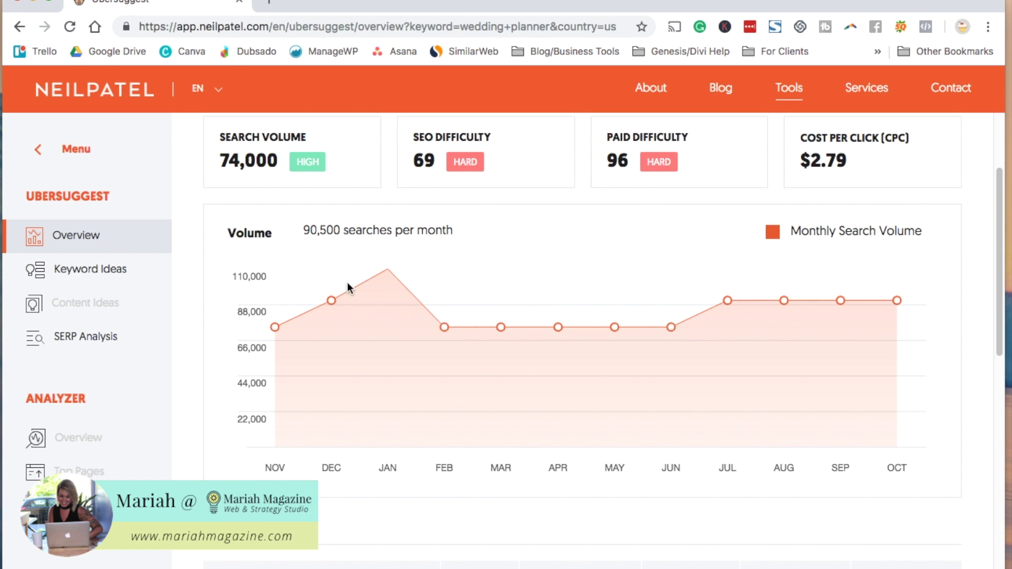
{"action": "mouse_move", "coordinate": [388, 267]}
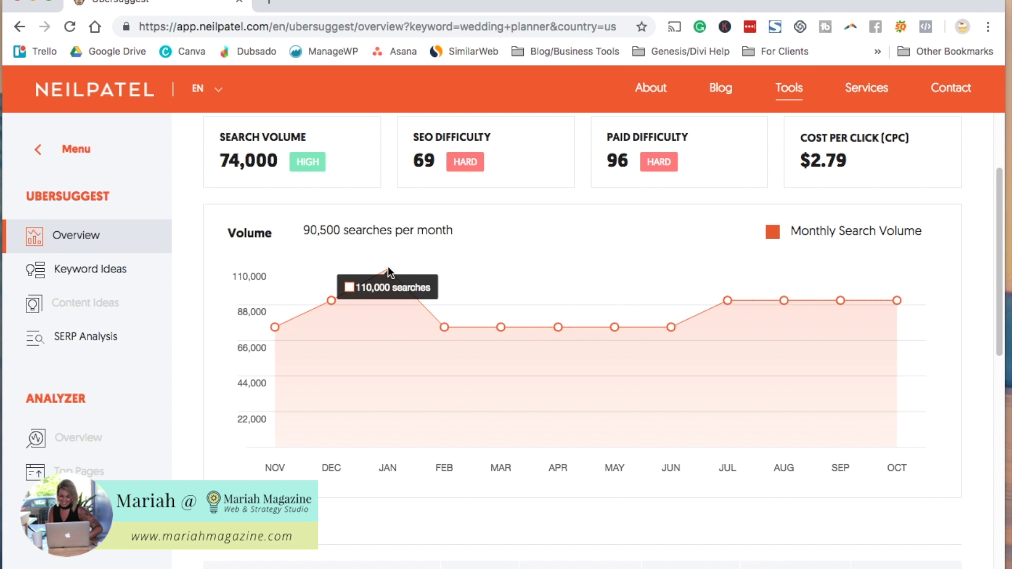
{"action": "mouse_move", "coordinate": [447, 330]}
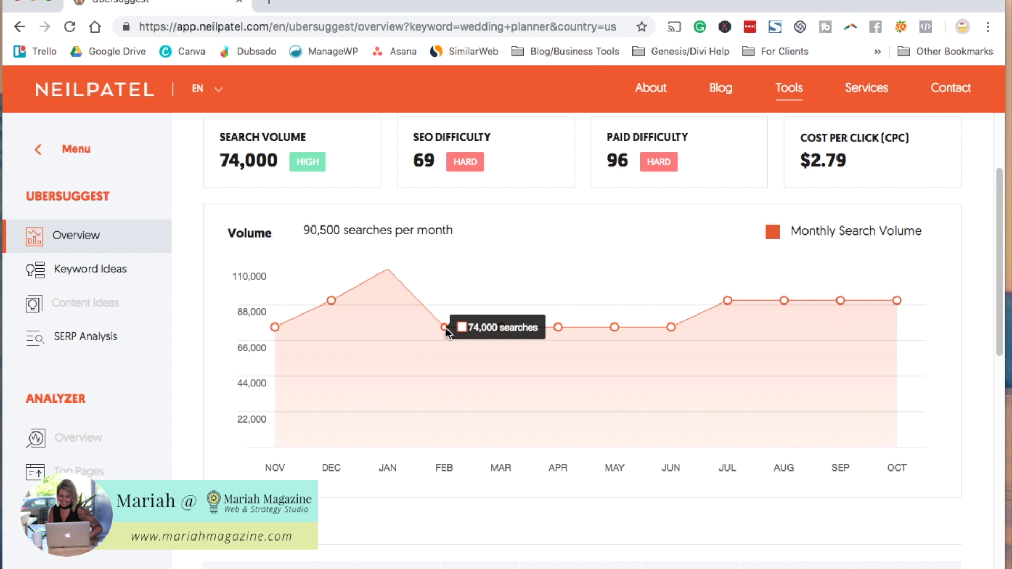
{"action": "scroll", "coordinate": [439, 350], "scroll_direction": "down", "scroll_amount": 3}
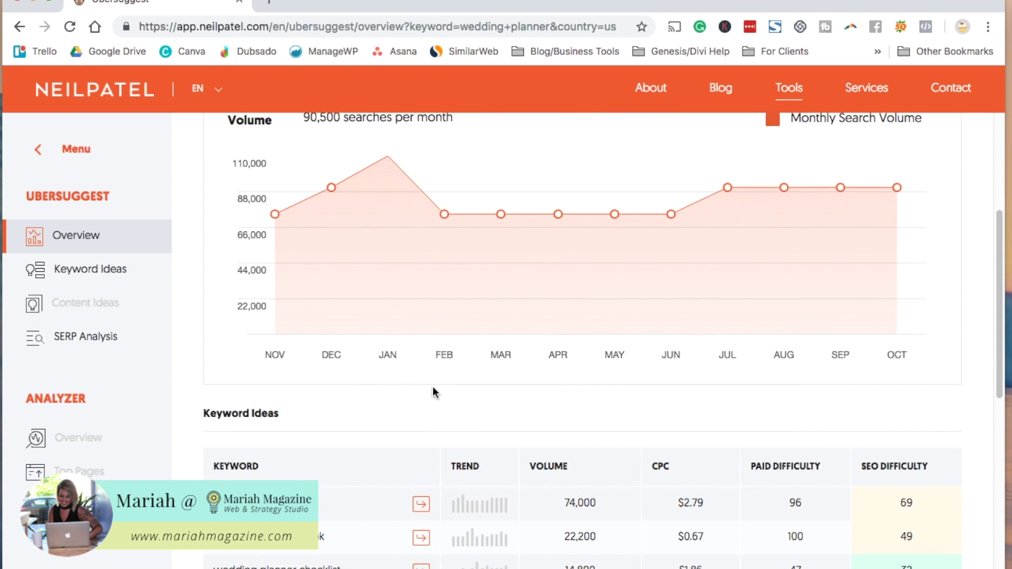
Step: Scroll down the 'wedding planner' overview to the Keyword Ideas table
{"action": "scroll", "coordinate": [433, 389], "scroll_direction": "down", "scroll_amount": 6}
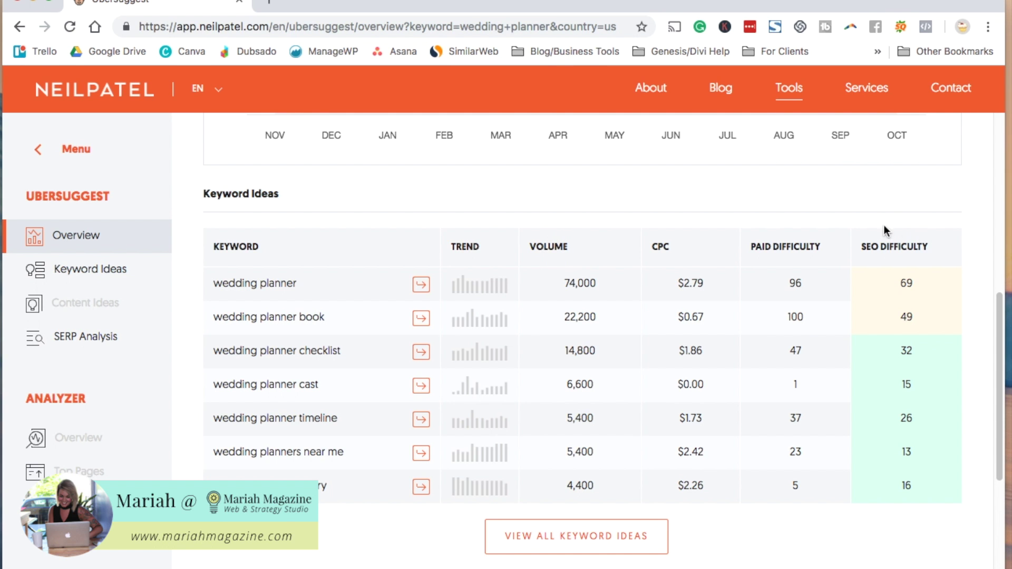
{"action": "scroll", "coordinate": [979, 251], "scroll_direction": "down", "scroll_amount": 2}
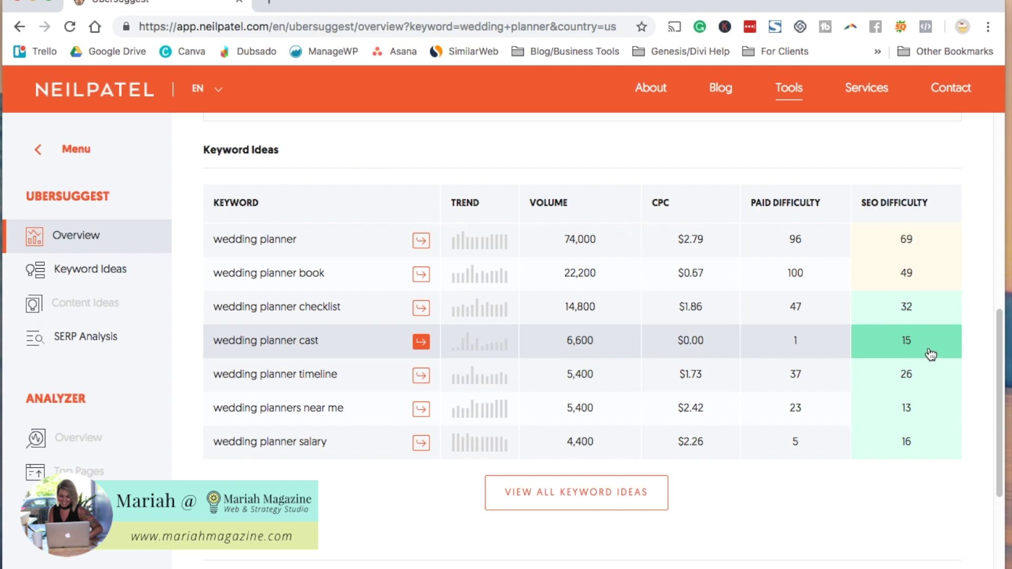
{"action": "scroll", "coordinate": [965, 324], "scroll_direction": "down", "scroll_amount": 2}
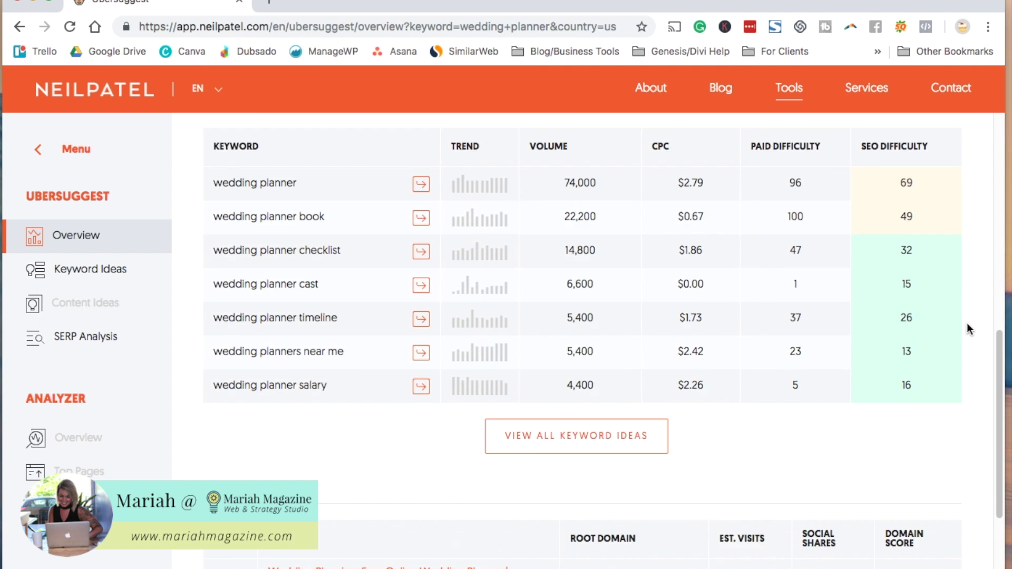
{"action": "scroll", "coordinate": [967, 322], "scroll_direction": "down", "scroll_amount": 5}
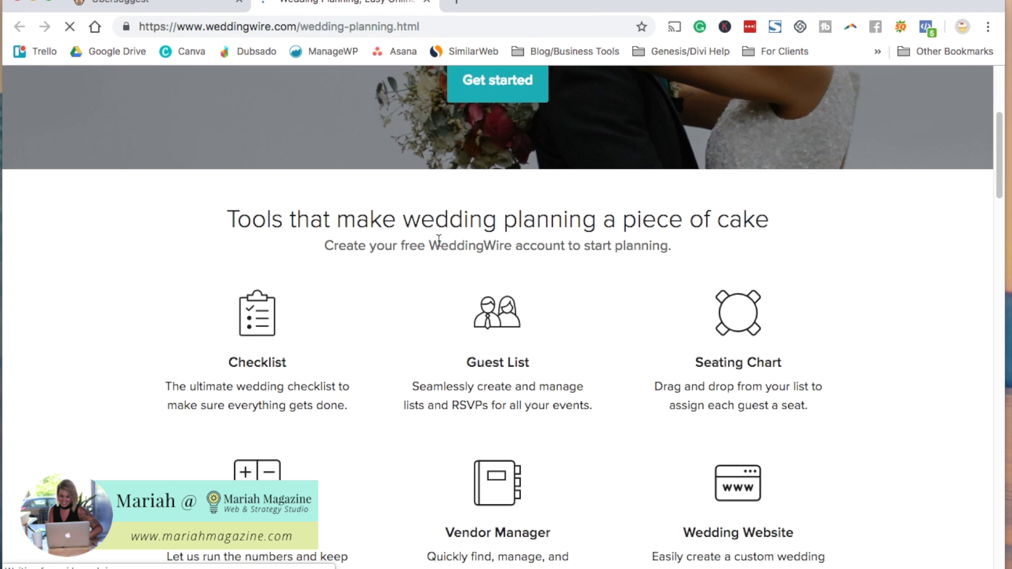
Step: Return to the Ubersuggest tab showing the SERP Analysis table
{"action": "scroll", "coordinate": [438, 244], "scroll_direction": "up", "scroll_amount": 15}
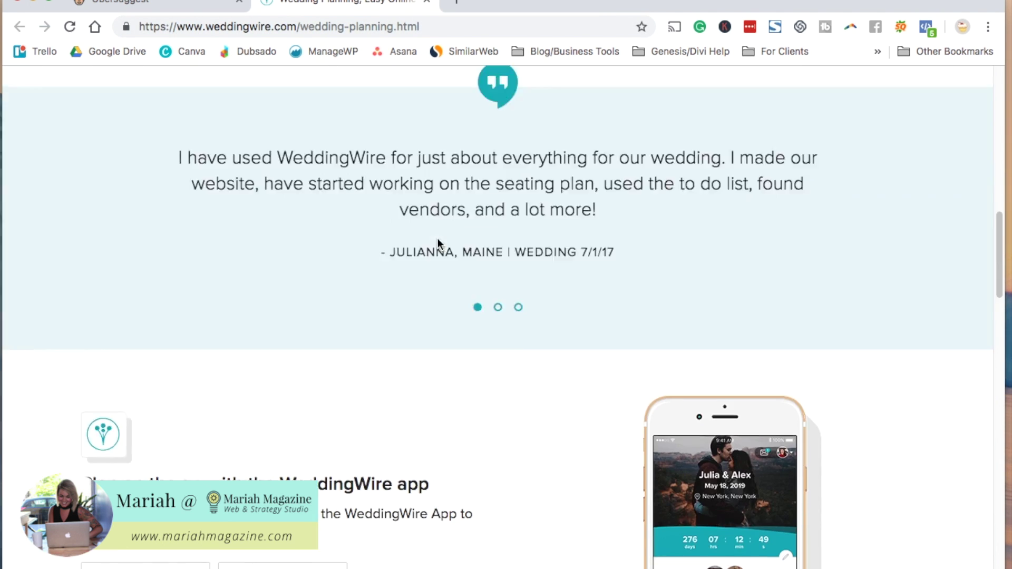
{"action": "left_click", "coordinate": [158, 5]}
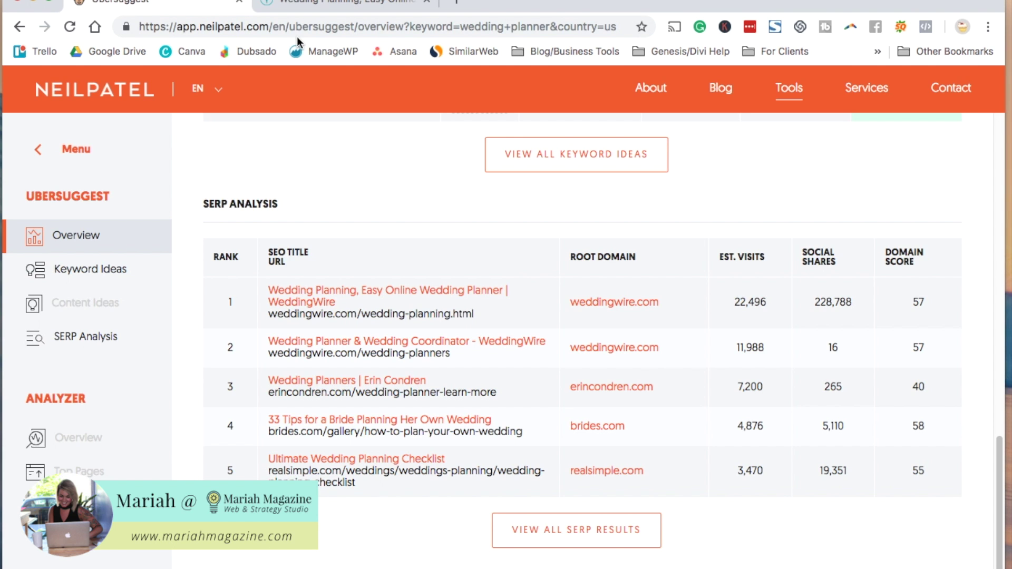
Step: Go to google.com, type 'wedding', and search the 'wedding guest dresses' suggestion
{"action": "left_click", "coordinate": [310, 27]}
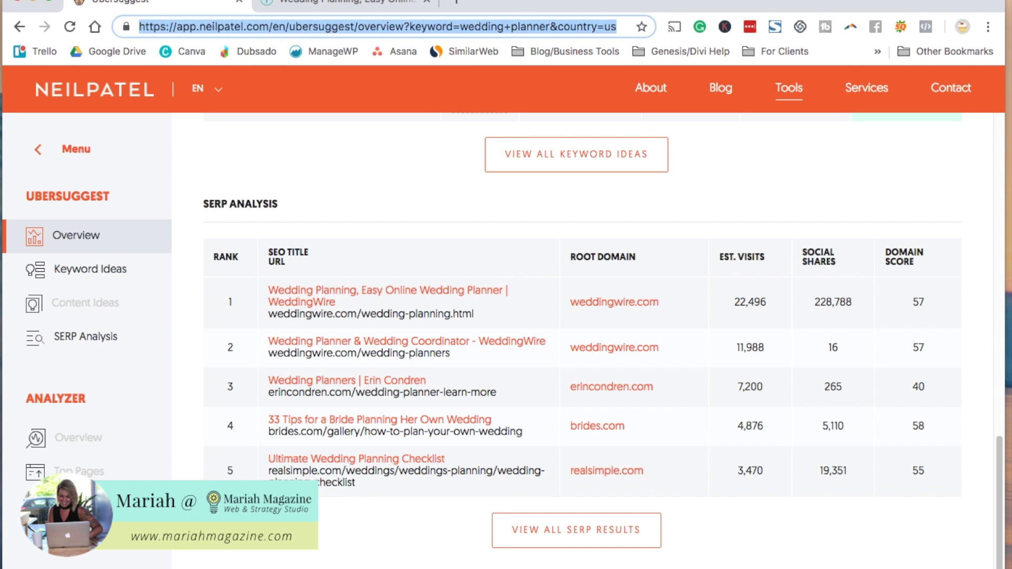
{"action": "type", "text": "goo"}
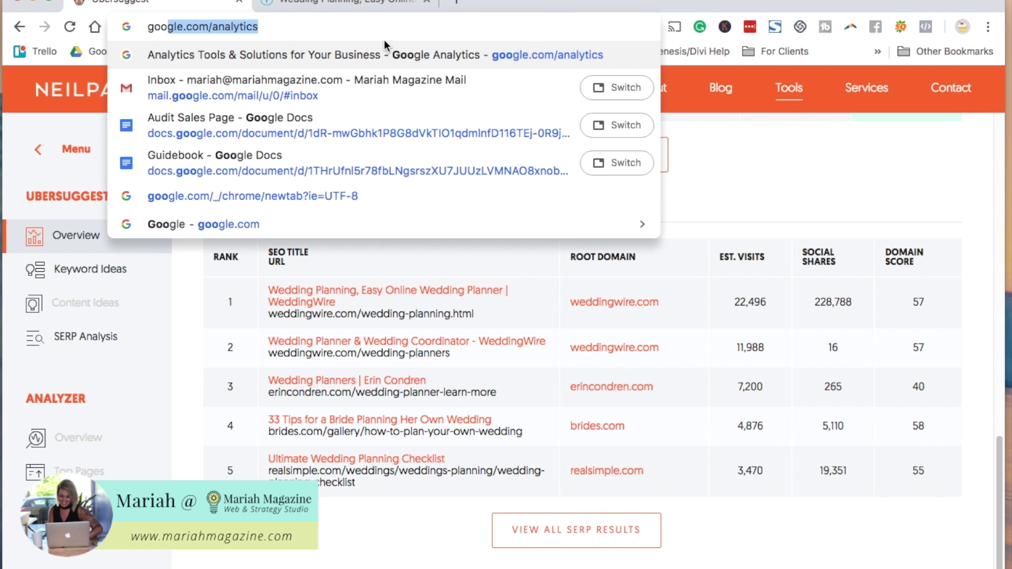
{"action": "type", "text": "gle.com"}
{"action": "key", "text": "Return"}
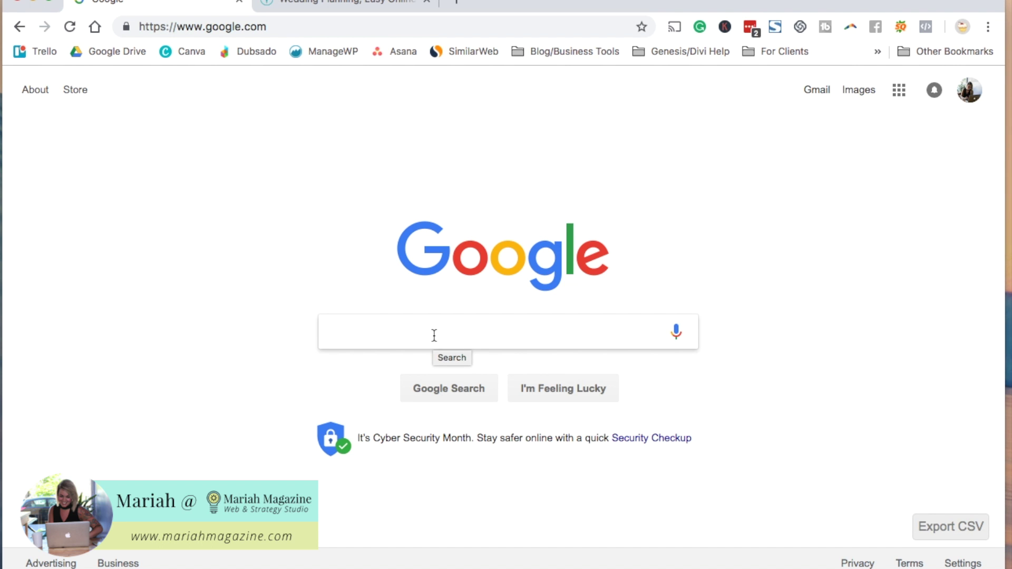
{"action": "type", "text": "wedding"}
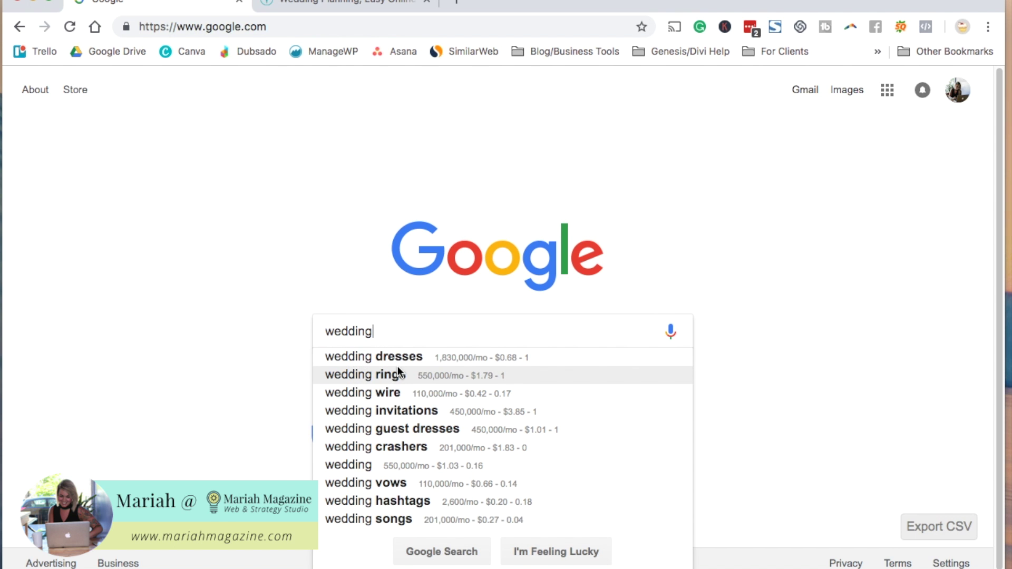
{"action": "left_click", "coordinate": [401, 430]}
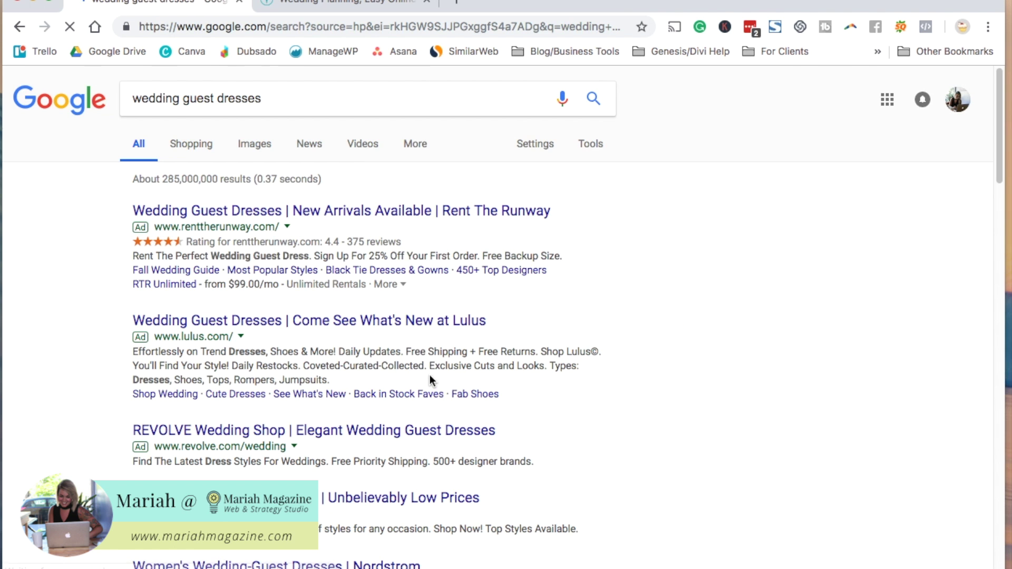
Step: Scroll through the 'wedding guest dresses' results and the Related Keywords panels
{"action": "scroll", "coordinate": [613, 247], "scroll_direction": "down", "scroll_amount": 15}
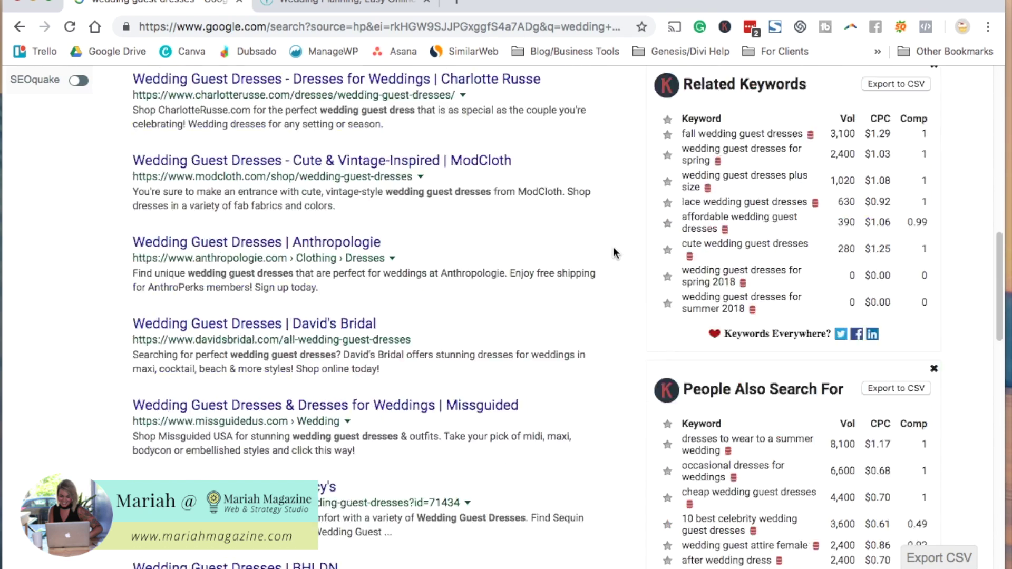
{"action": "scroll", "coordinate": [613, 253], "scroll_direction": "down", "scroll_amount": 20}
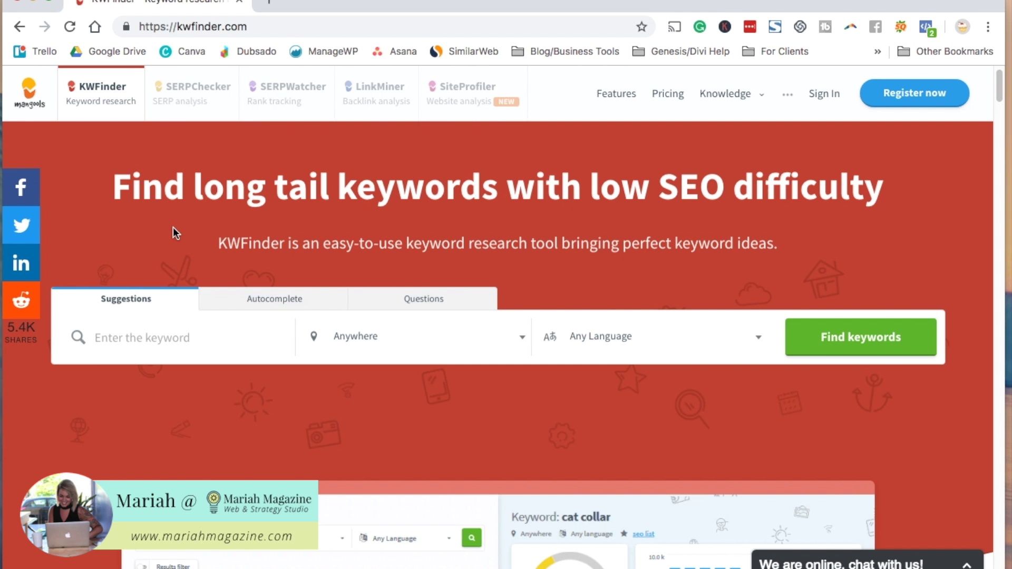
Step: Run a KWFinder search for 'wedding planner' chosen from the saved entries
{"action": "left_click", "coordinate": [185, 338]}
{"action": "left_click", "coordinate": [181, 379]}
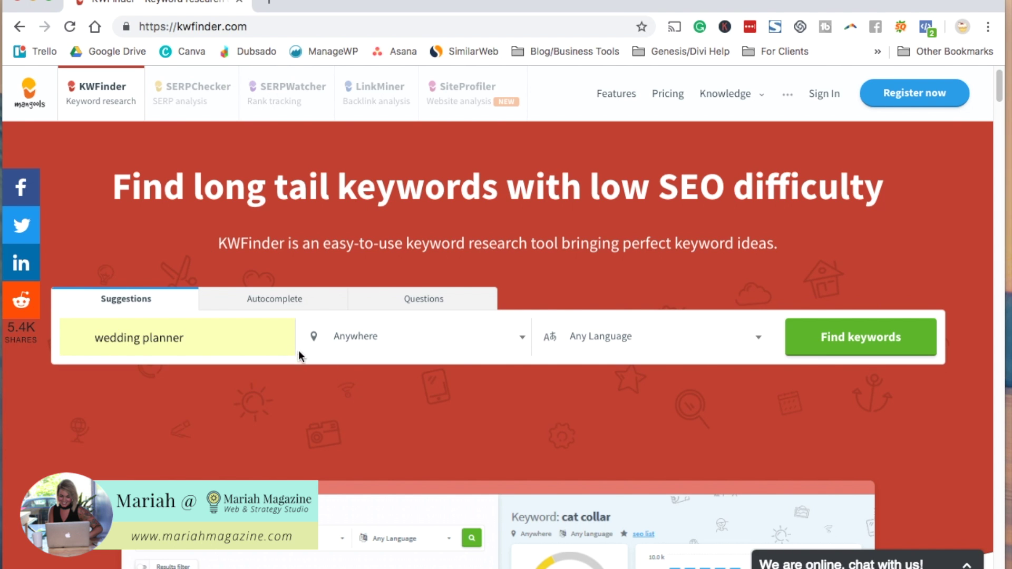
{"action": "left_click", "coordinate": [877, 346]}
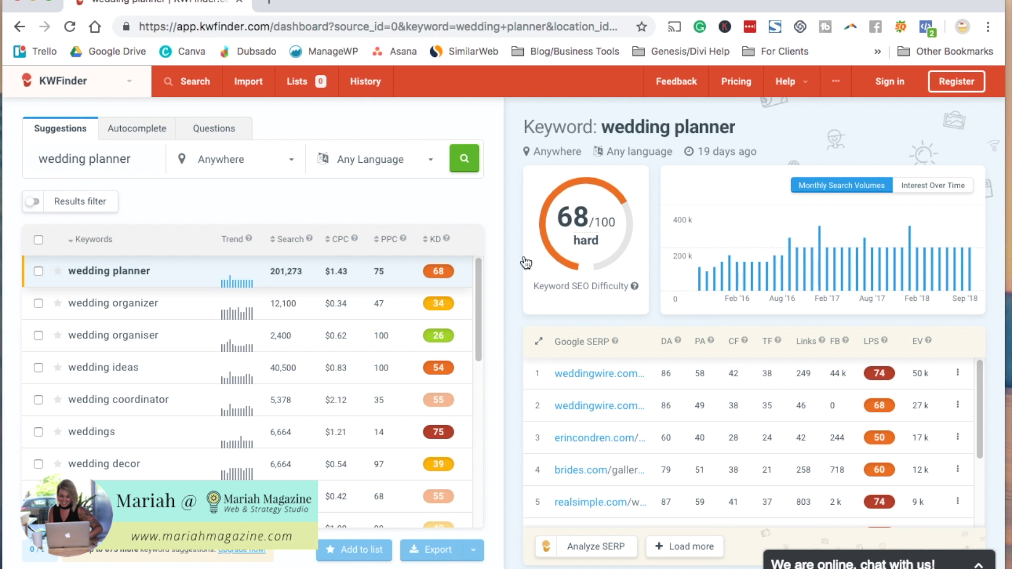
{"action": "scroll", "coordinate": [399, 387], "scroll_direction": "down", "scroll_amount": 3}
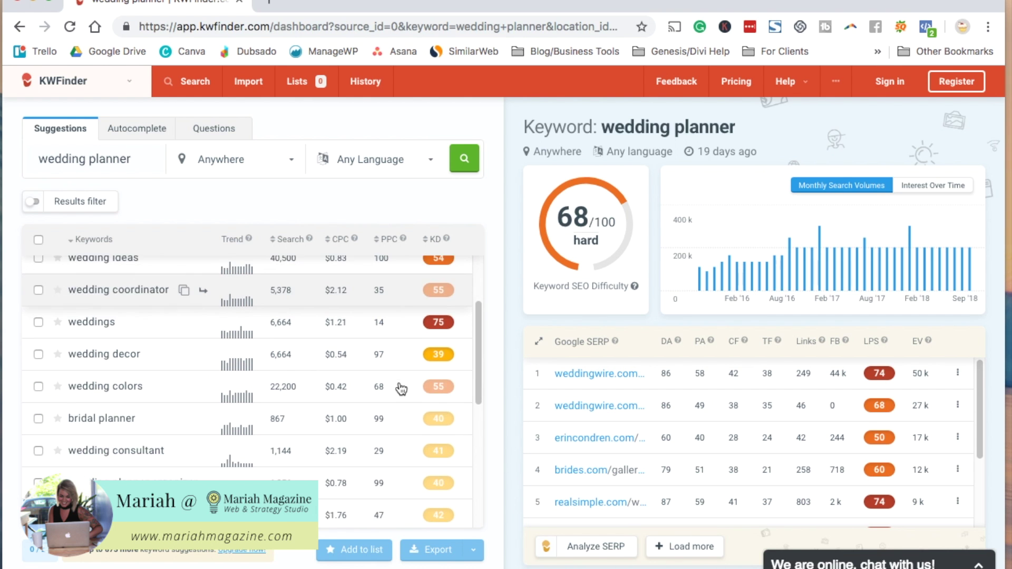
{"action": "scroll", "coordinate": [400, 389], "scroll_direction": "down", "scroll_amount": 7}
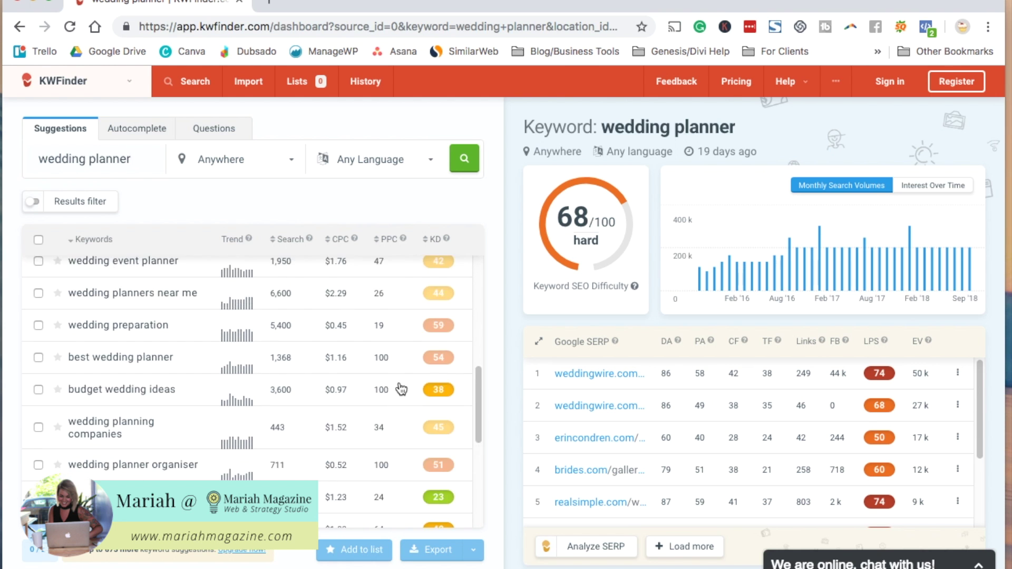
{"action": "scroll", "coordinate": [401, 388], "scroll_direction": "down", "scroll_amount": 4}
{"action": "scroll", "coordinate": [397, 385], "scroll_direction": "up", "scroll_amount": 15}
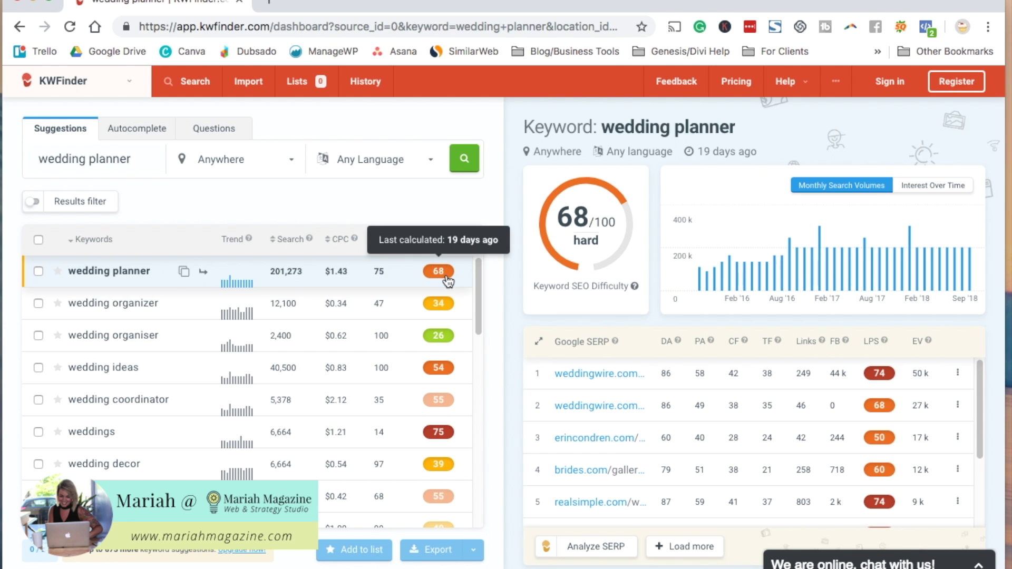
{"action": "scroll", "coordinate": [448, 313], "scroll_direction": "down", "scroll_amount": 1}
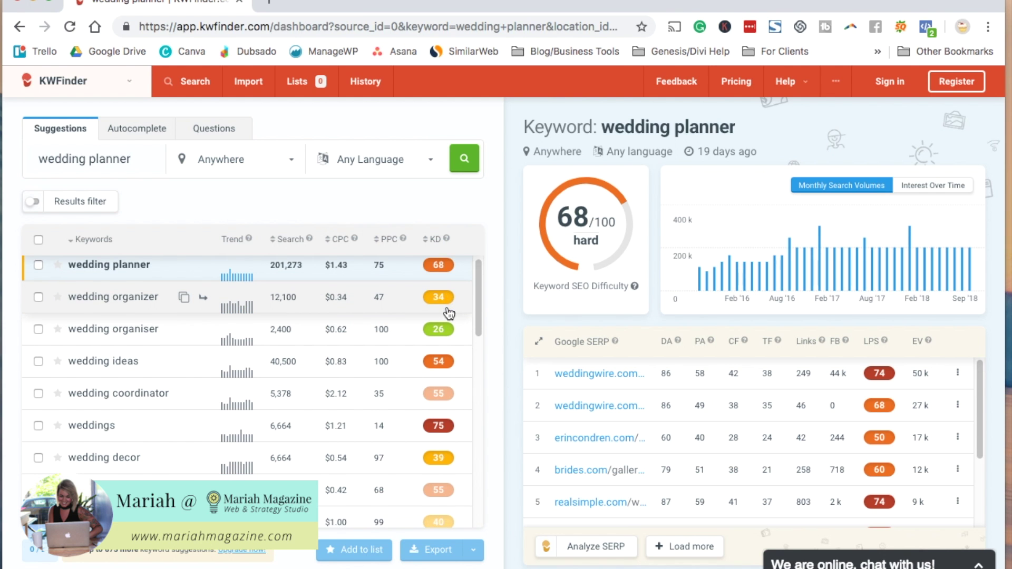
{"action": "scroll", "coordinate": [448, 313], "scroll_direction": "down", "scroll_amount": 5}
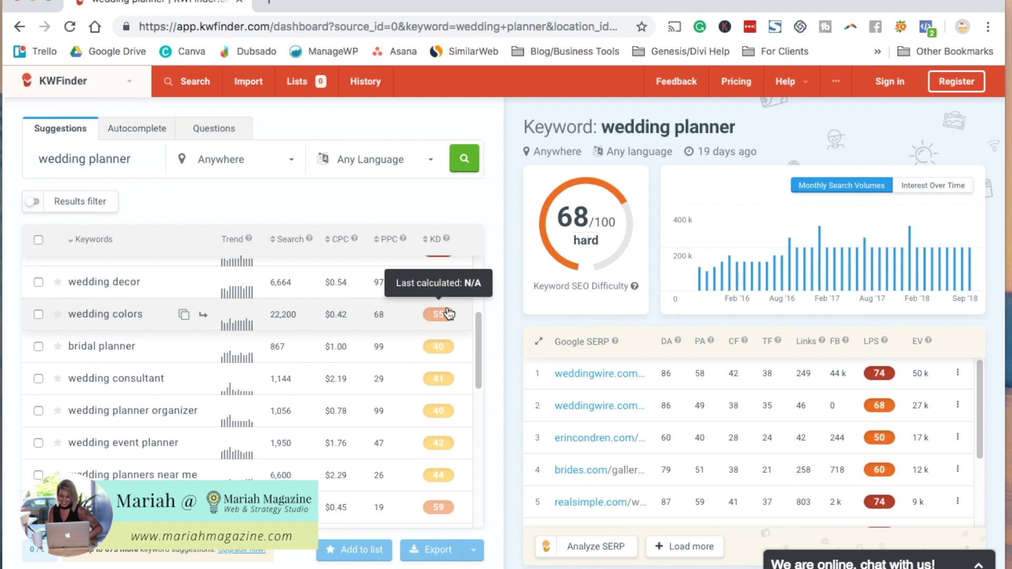
{"action": "scroll", "coordinate": [449, 314], "scroll_direction": "up", "scroll_amount": 6}
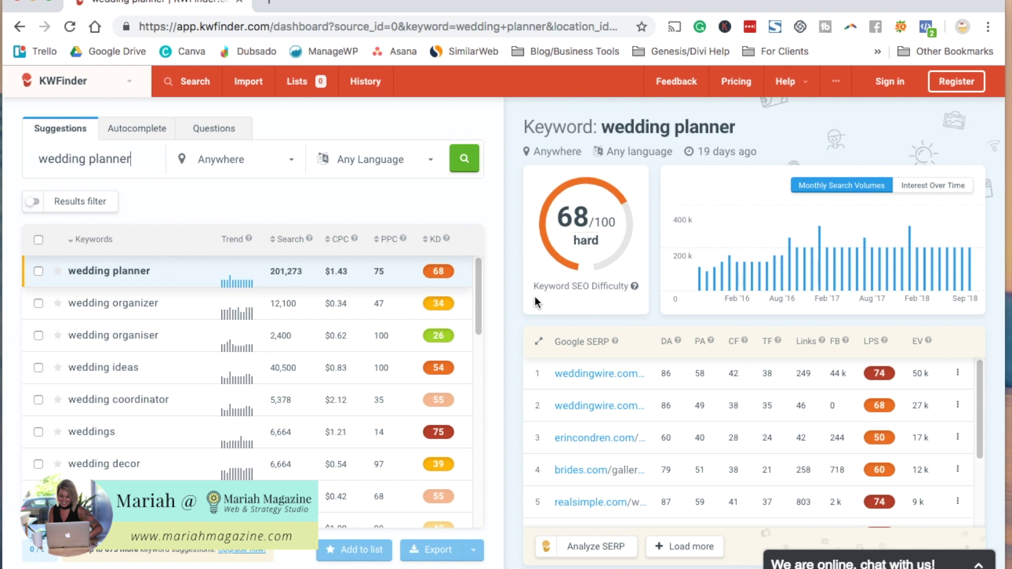